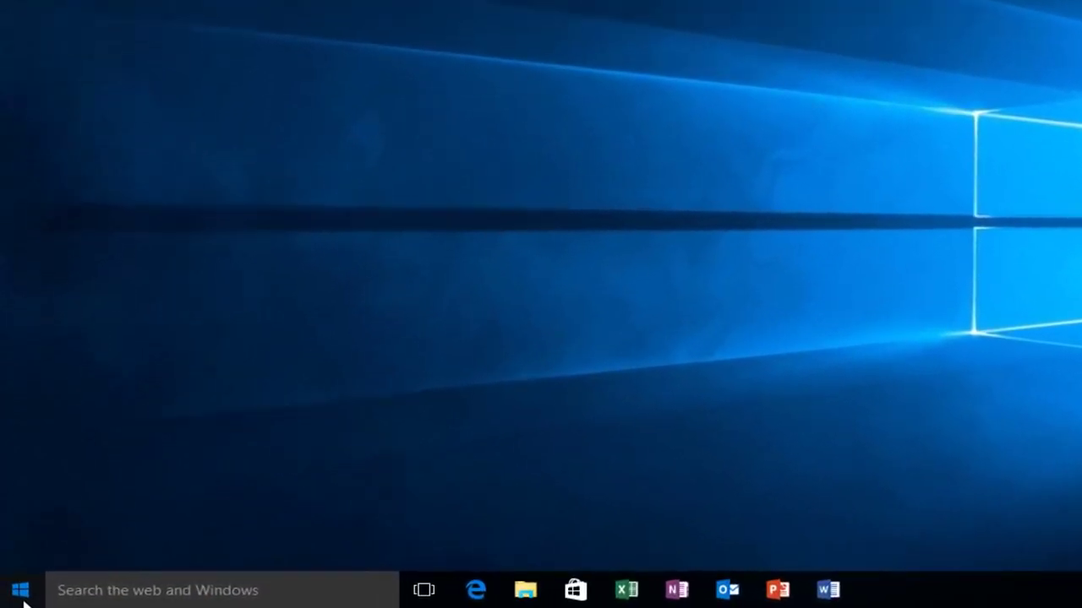
Step: Search the Start menu for regedit, run it as administrator, and approve the UAC prompt
{"action": "left_click", "coordinate": [24, 600]}
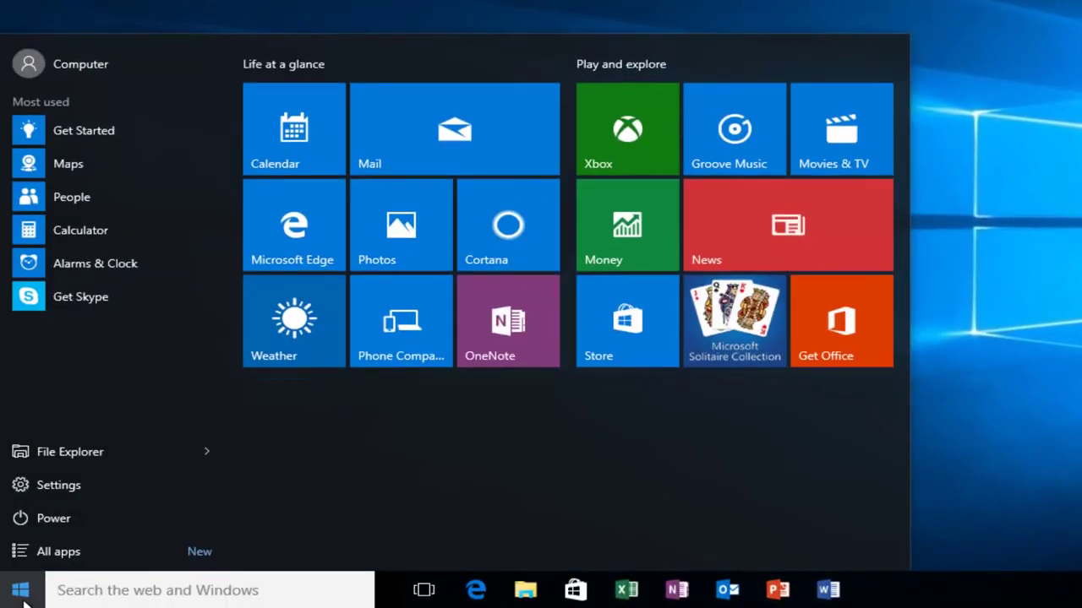
{"action": "type", "text": "regedit"}
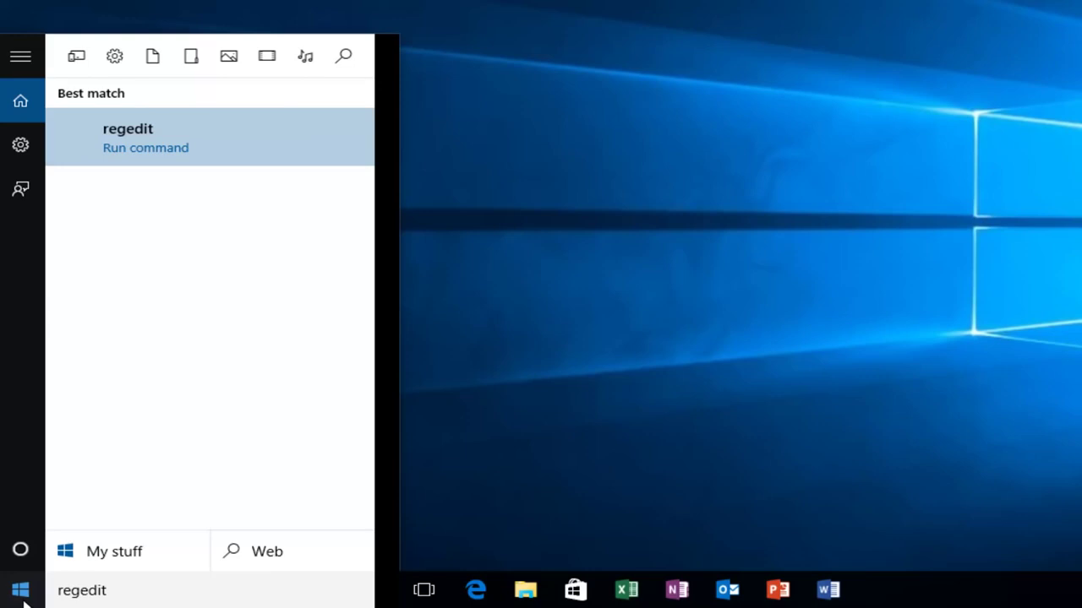
{"action": "right_click", "coordinate": [163, 139]}
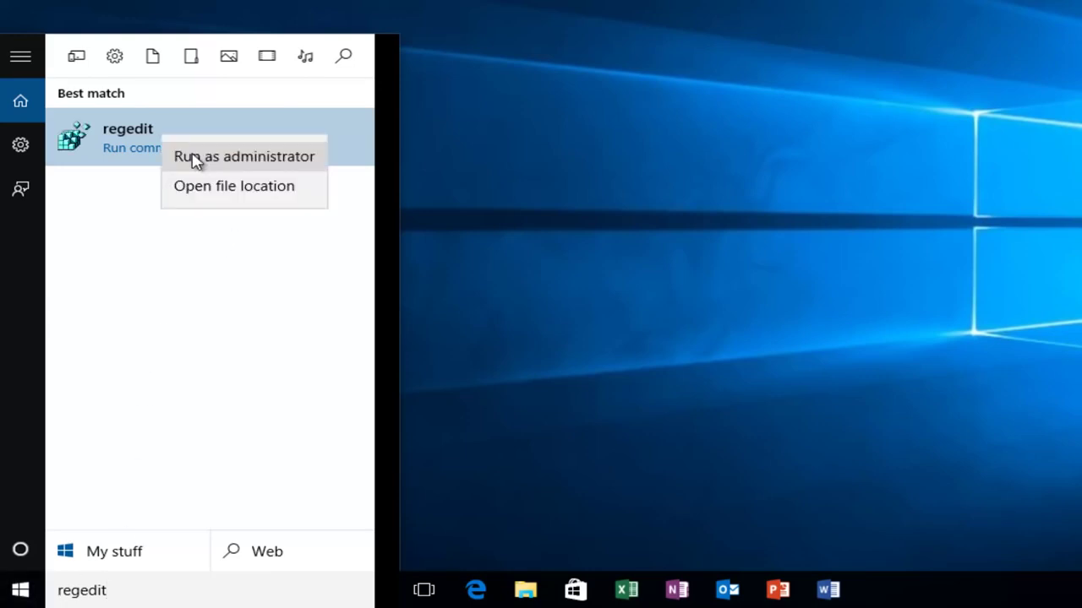
{"action": "left_click", "coordinate": [193, 160]}
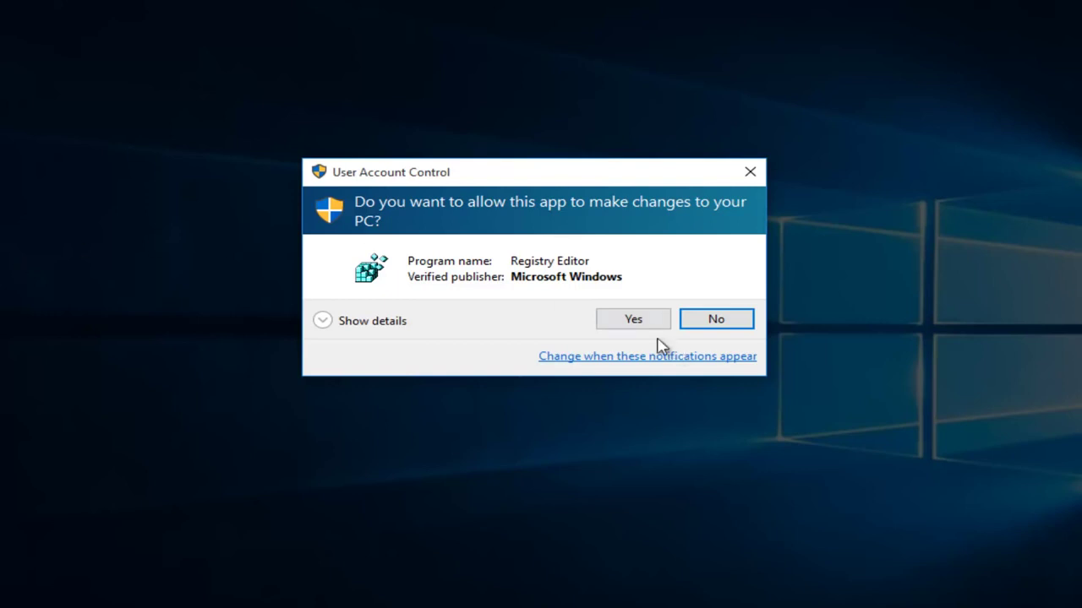
{"action": "left_click", "coordinate": [631, 321]}
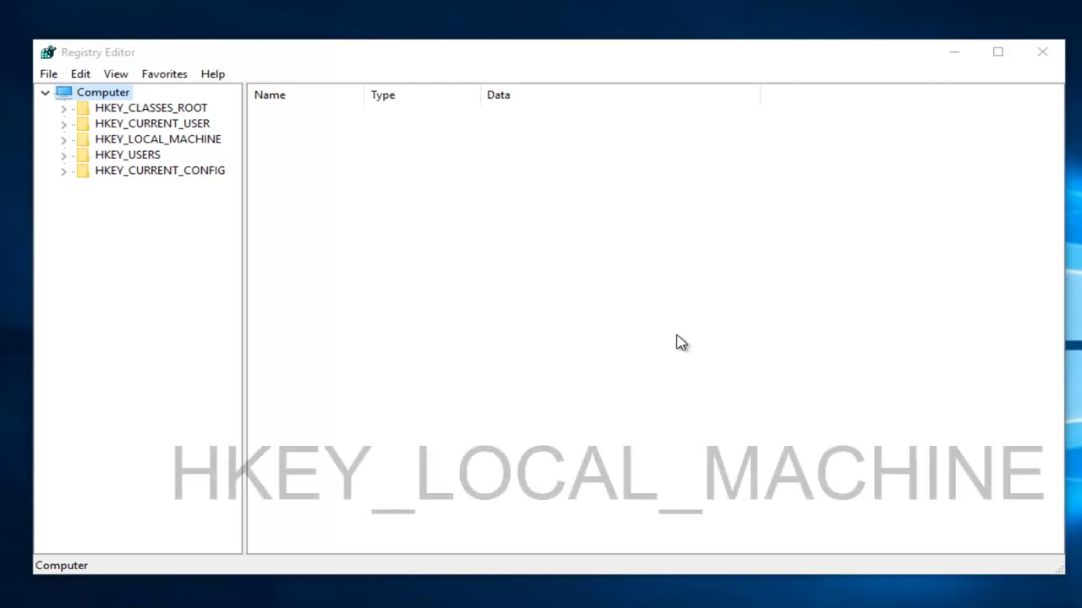
Step: Expand HKEY_LOCAL_MACHINE > SYSTEM > ControlSet001 > Services and select the Ndu key
{"action": "left_click", "coordinate": [64, 139]}
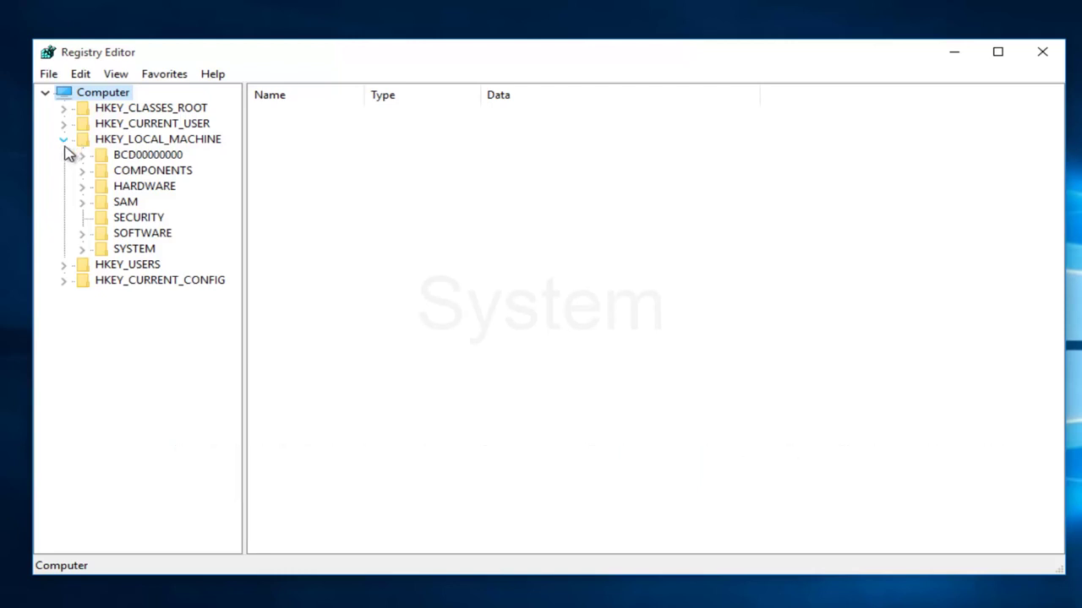
{"action": "left_click", "coordinate": [82, 249]}
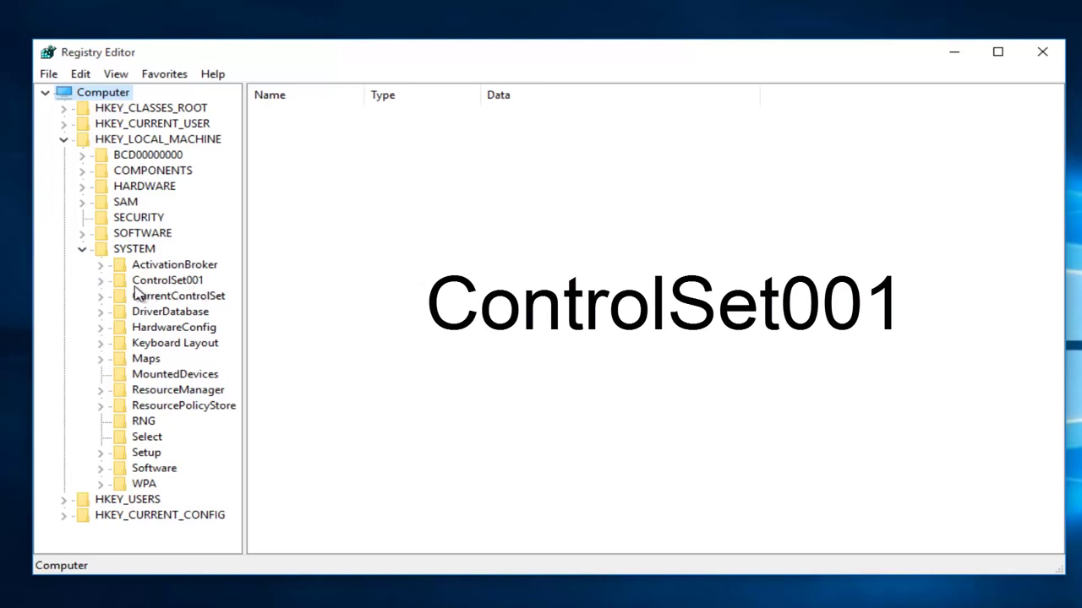
{"action": "left_click", "coordinate": [102, 284]}
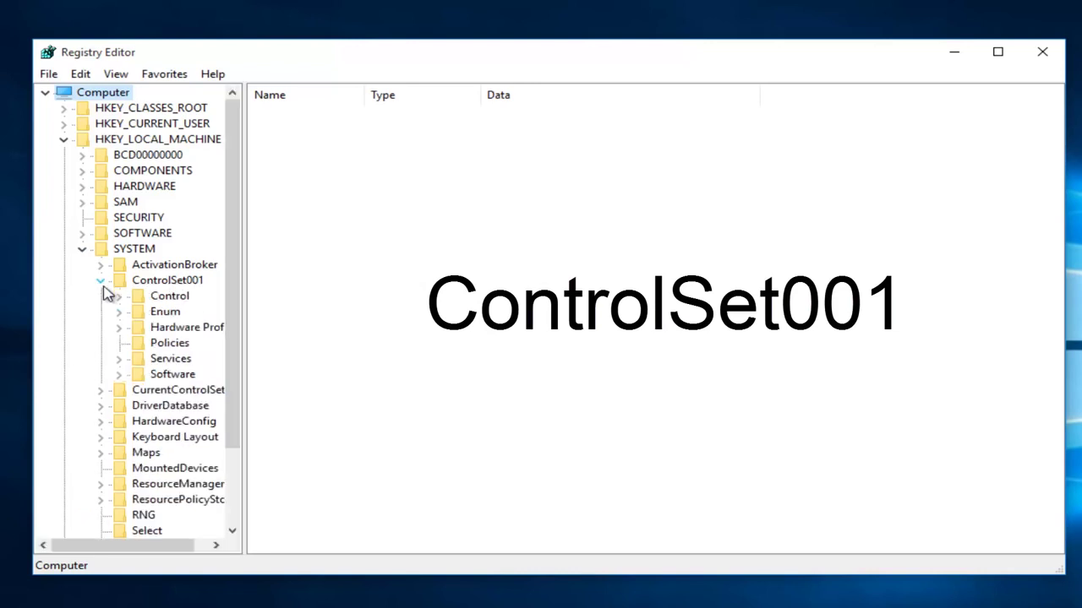
{"action": "left_click_drag", "start_coordinate": [243, 90], "coordinate": [393, 102]}
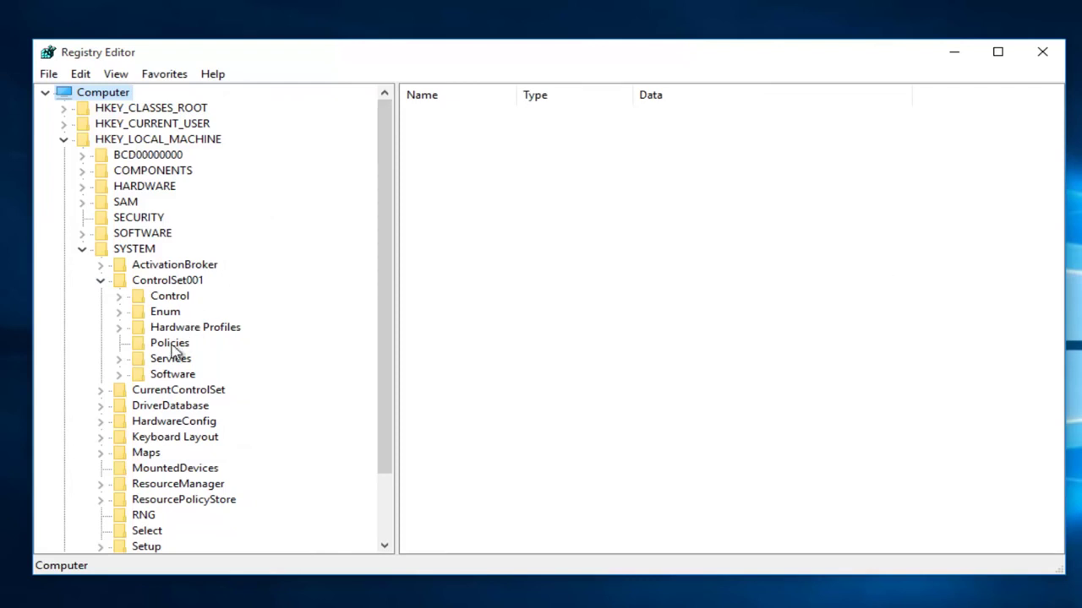
{"action": "left_click", "coordinate": [119, 359]}
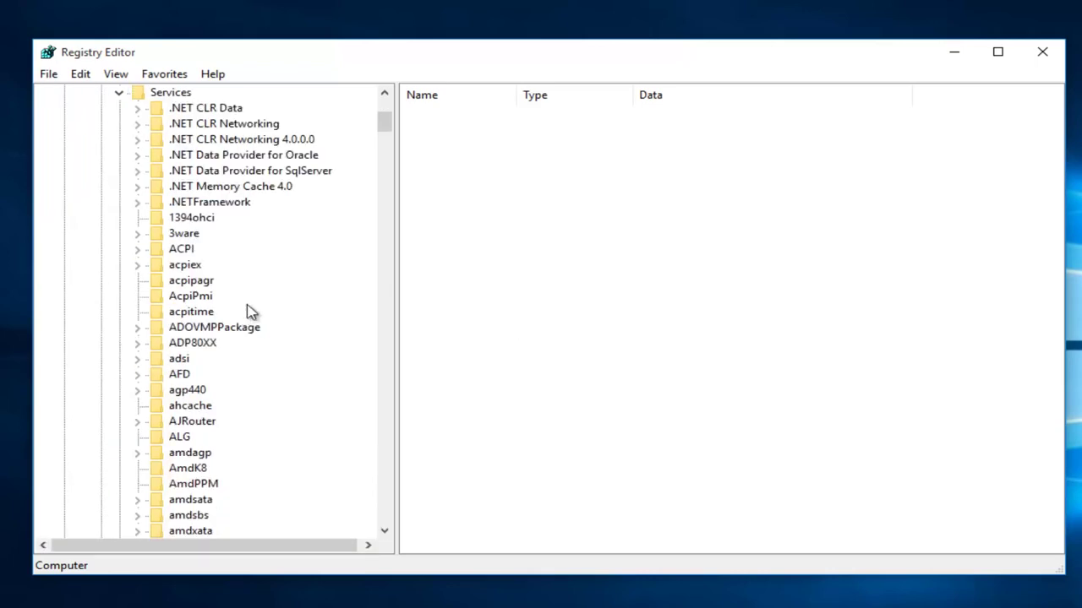
{"action": "left_click_drag", "start_coordinate": [386, 125], "coordinate": [358, 309]}
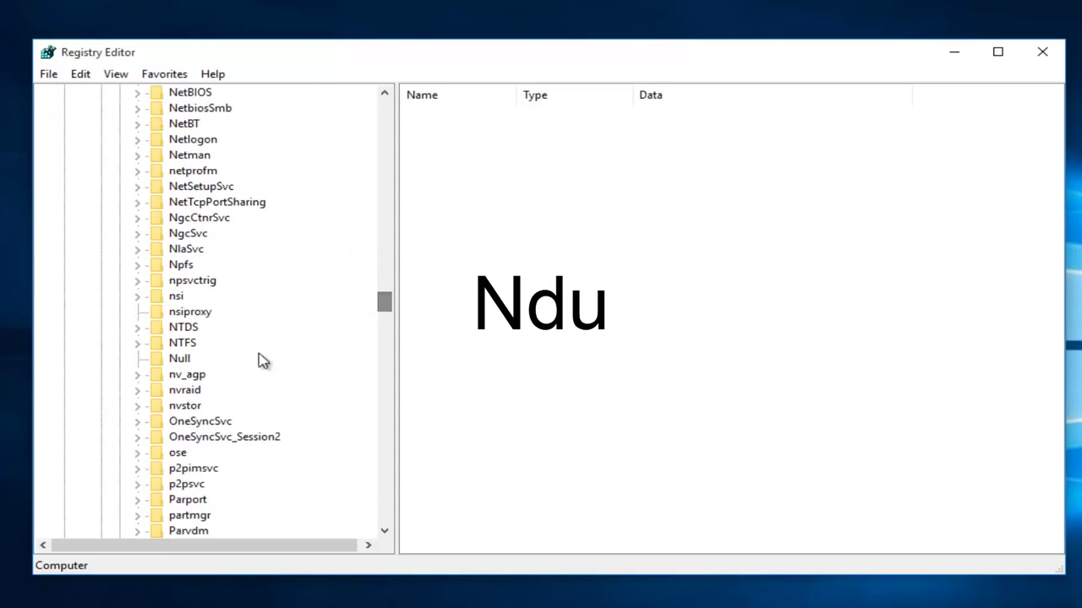
{"action": "scroll", "coordinate": [196, 257], "scroll_direction": "up", "scroll_amount": 6}
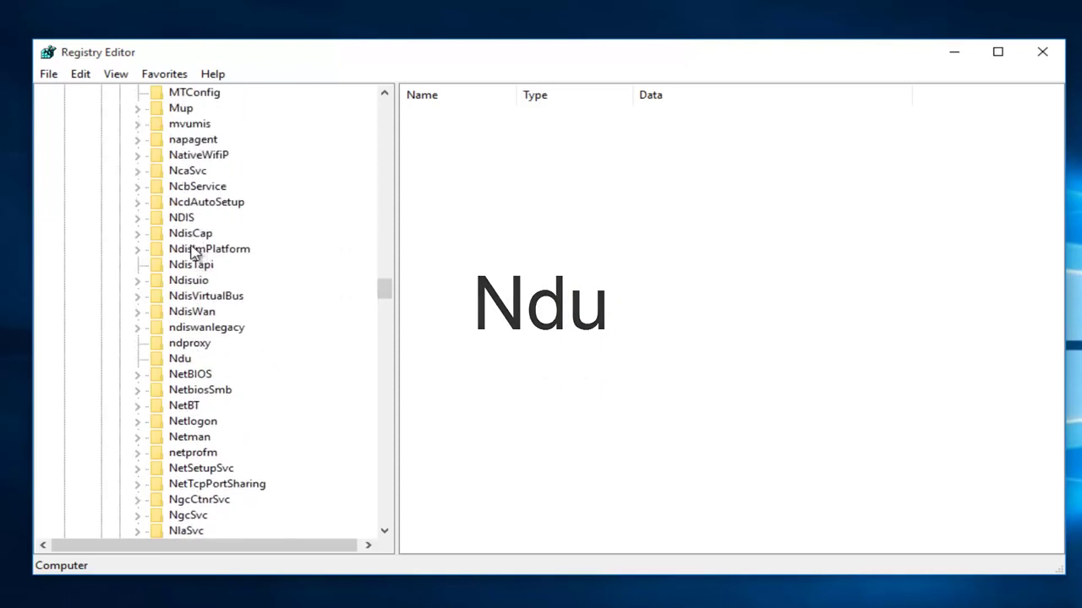
{"action": "left_click", "coordinate": [182, 359]}
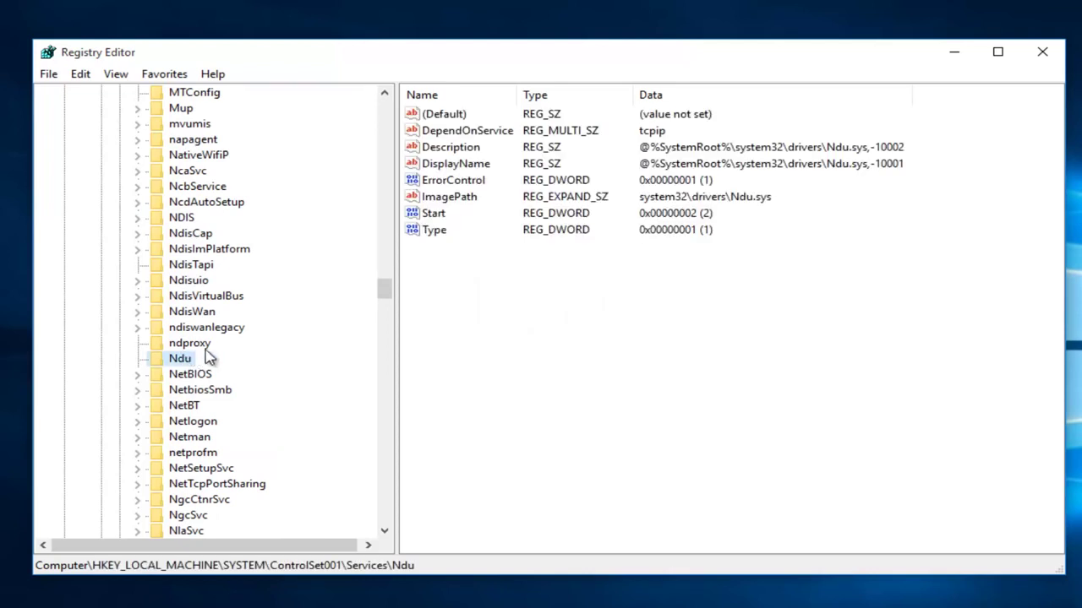
Step: Modify the Ndu Start value's data from 2 to 4 and confirm
{"action": "left_click", "coordinate": [433, 215]}
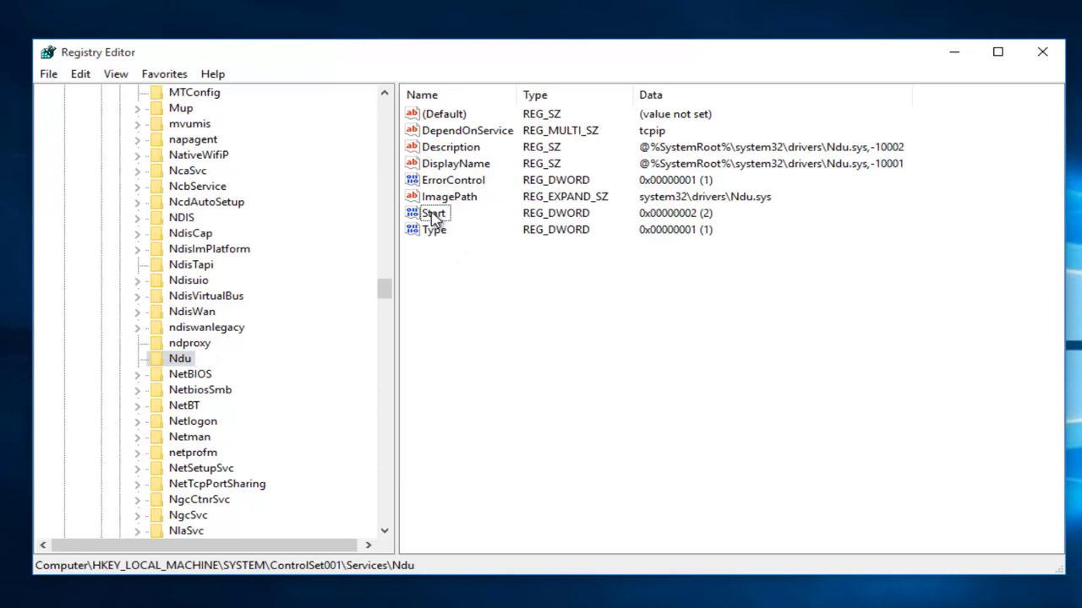
{"action": "right_click", "coordinate": [432, 217]}
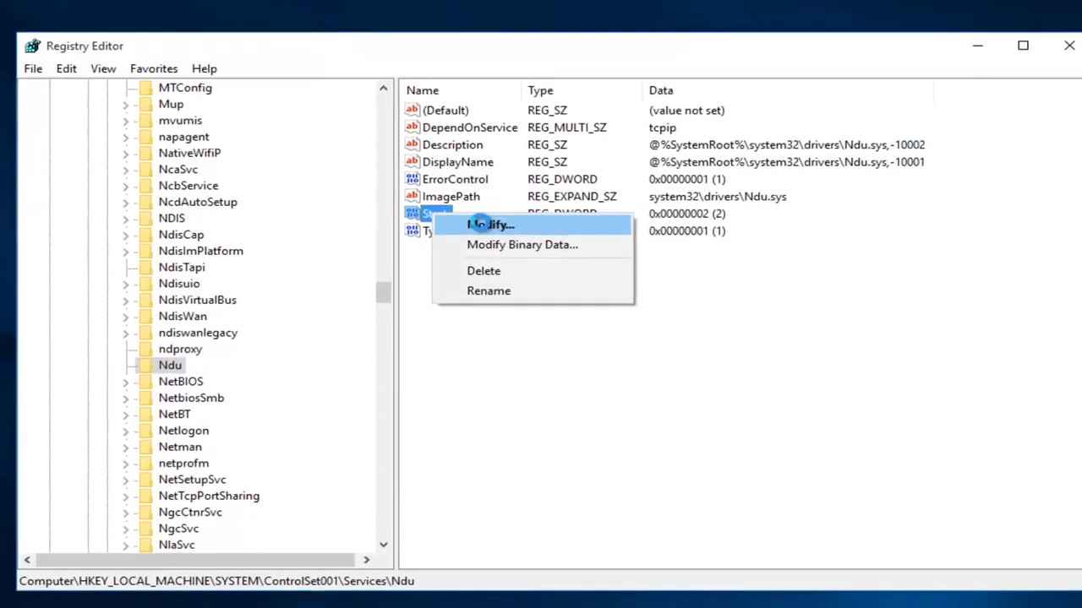
{"action": "left_click", "coordinate": [479, 224]}
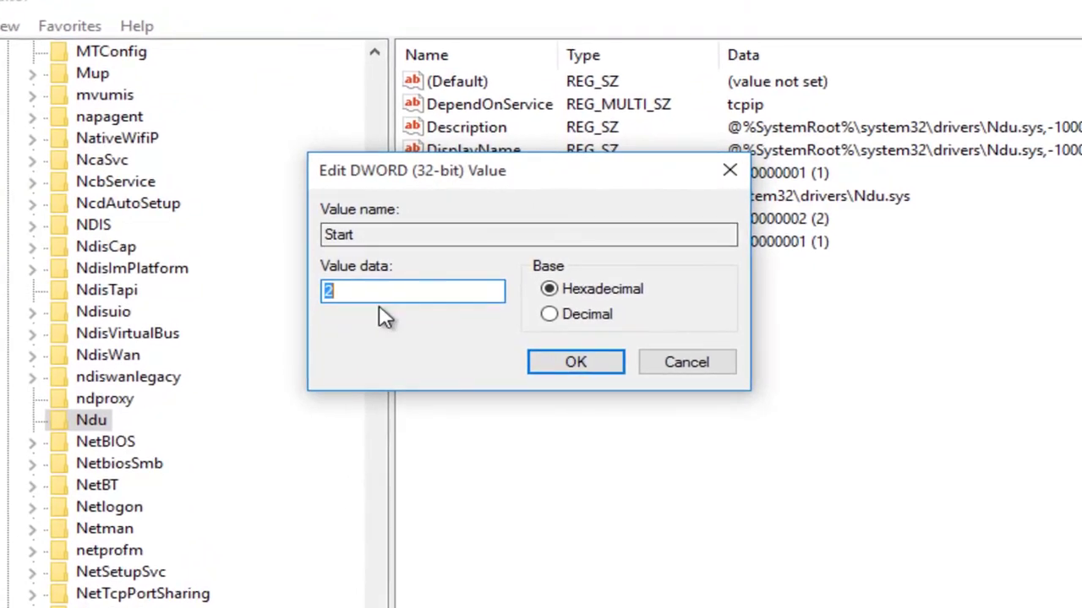
{"action": "left_click", "coordinate": [351, 295]}
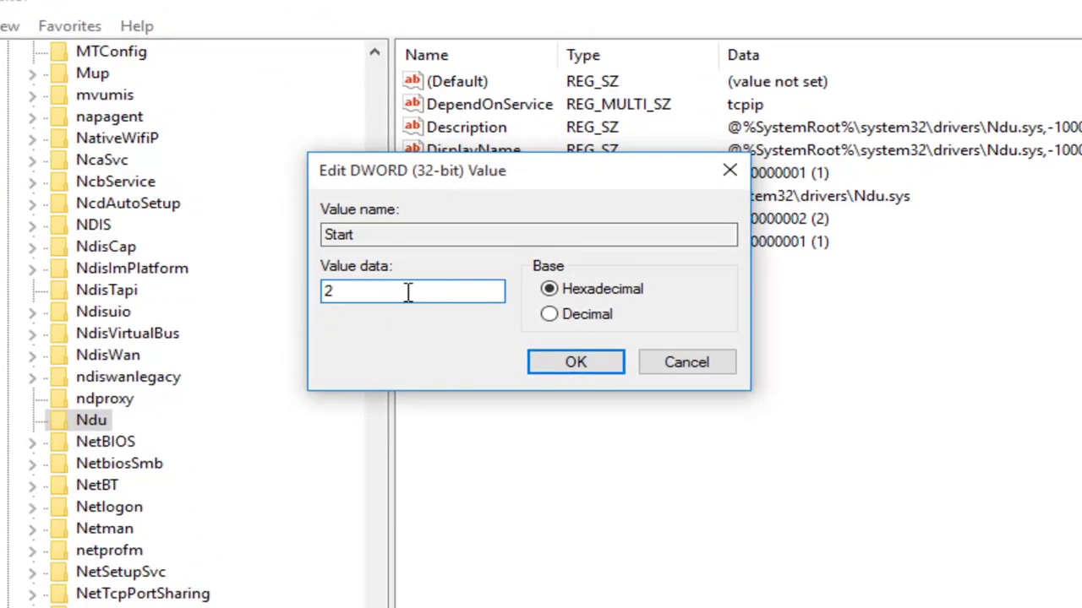
{"action": "key", "text": "BackSpace"}
{"action": "type", "text": "4"}
{"action": "left_click", "coordinate": [577, 365]}
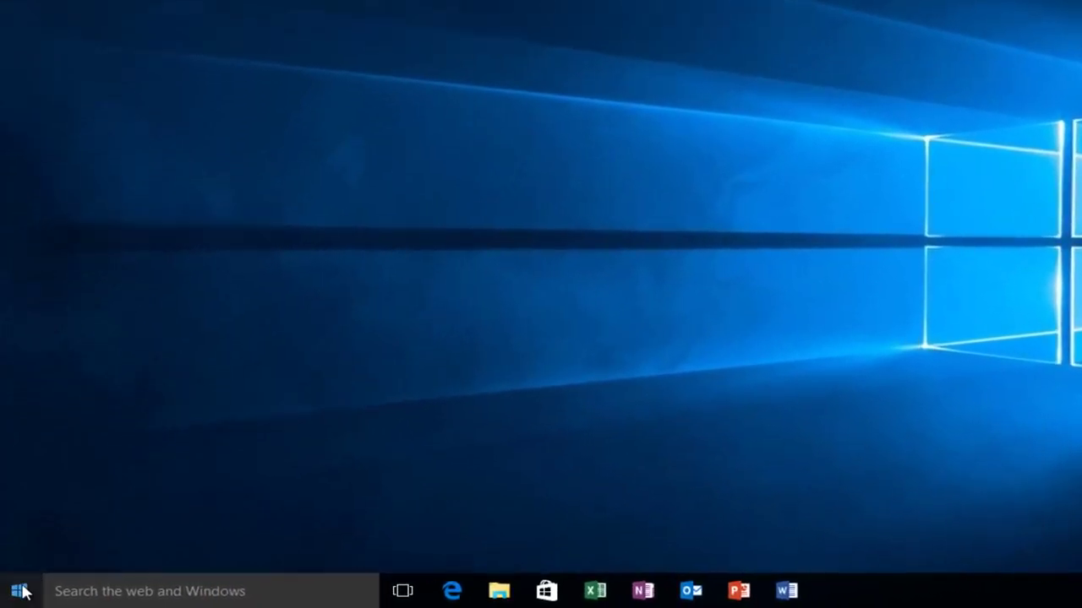
Step: Run services.msc from the Run dialog to open the Services console
{"action": "right_click", "coordinate": [20, 591]}
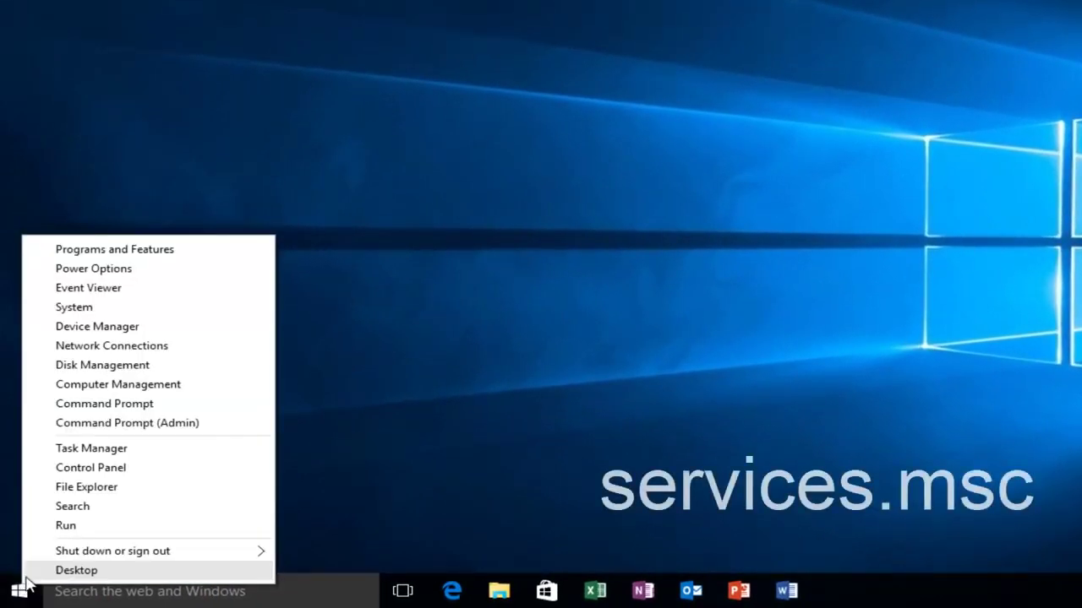
{"action": "left_click", "coordinate": [63, 527]}
{"action": "type", "text": "se"}
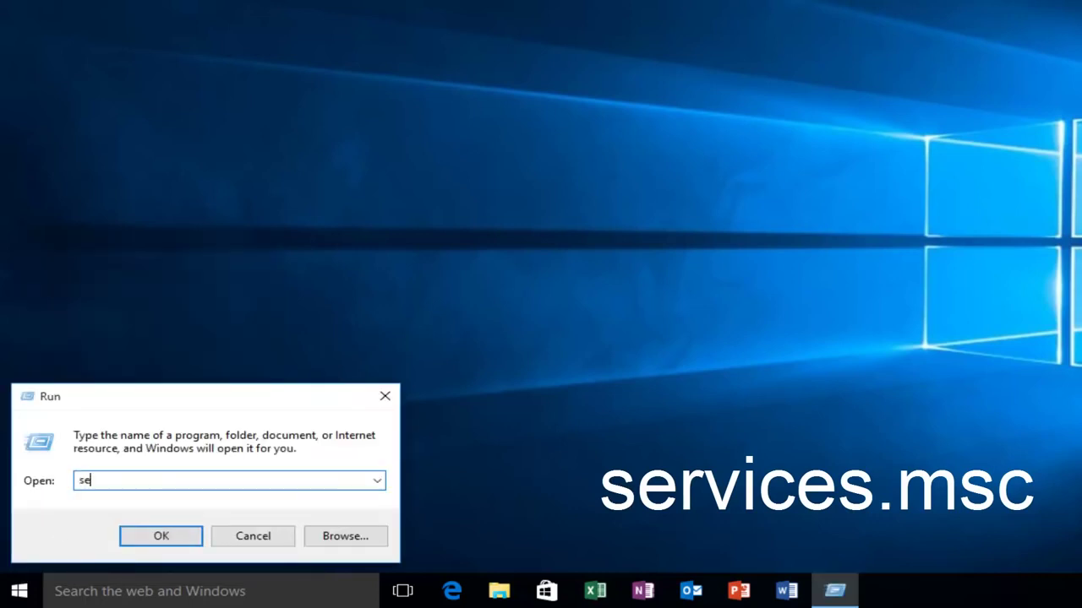
{"action": "type", "text": "rvices."}
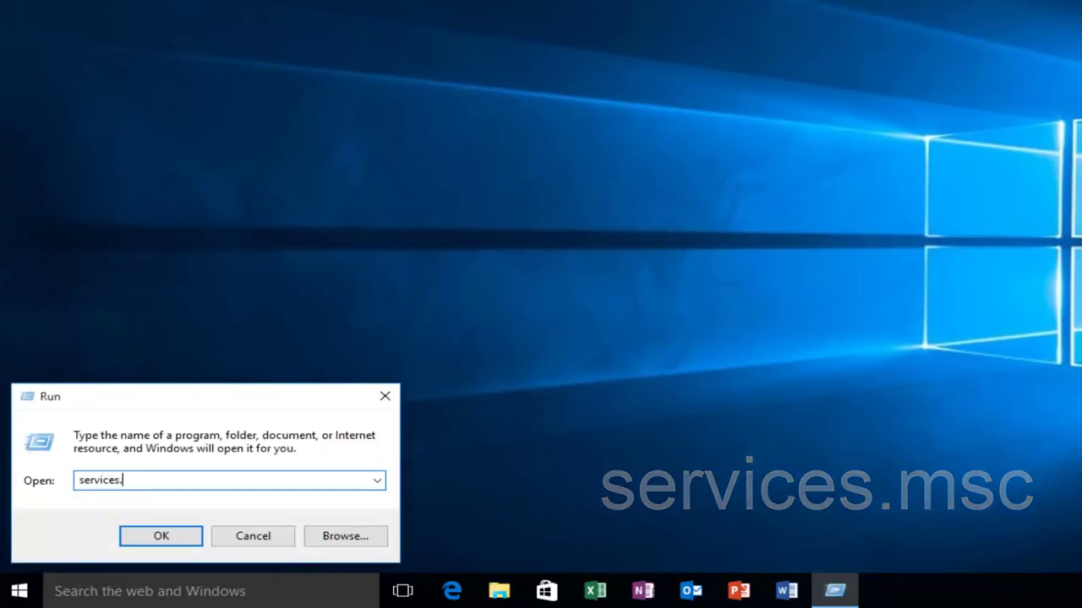
{"action": "type", "text": "msc"}
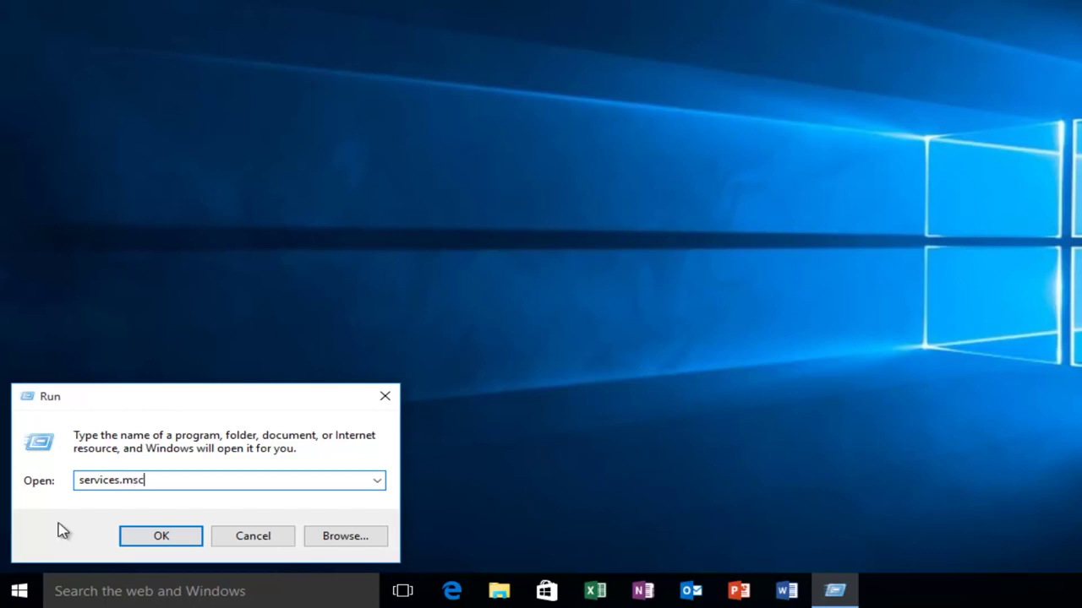
{"action": "key", "text": "Return"}
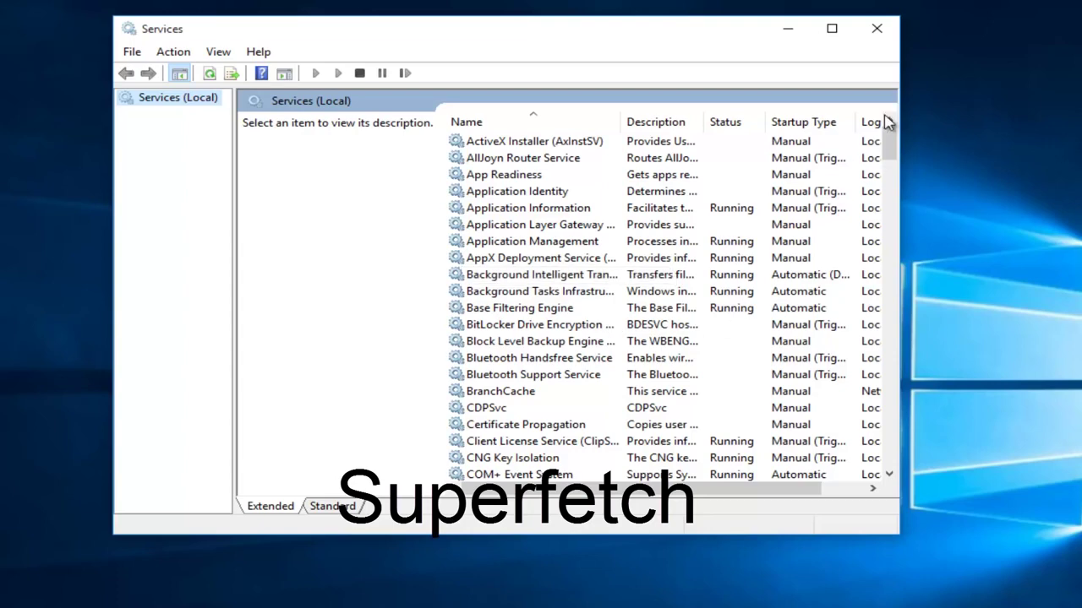
Step: Scroll the services list down to the S entries and select Superfetch
{"action": "left_click_drag", "start_coordinate": [890, 145], "coordinate": [890, 350]}
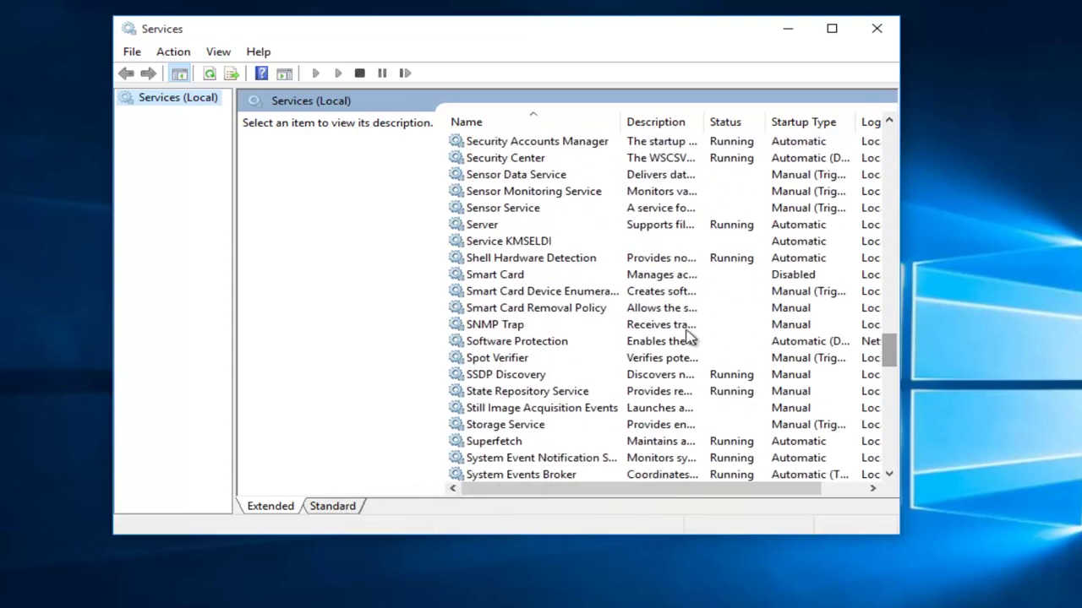
{"action": "scroll", "coordinate": [513, 283], "scroll_direction": "up", "scroll_amount": 3}
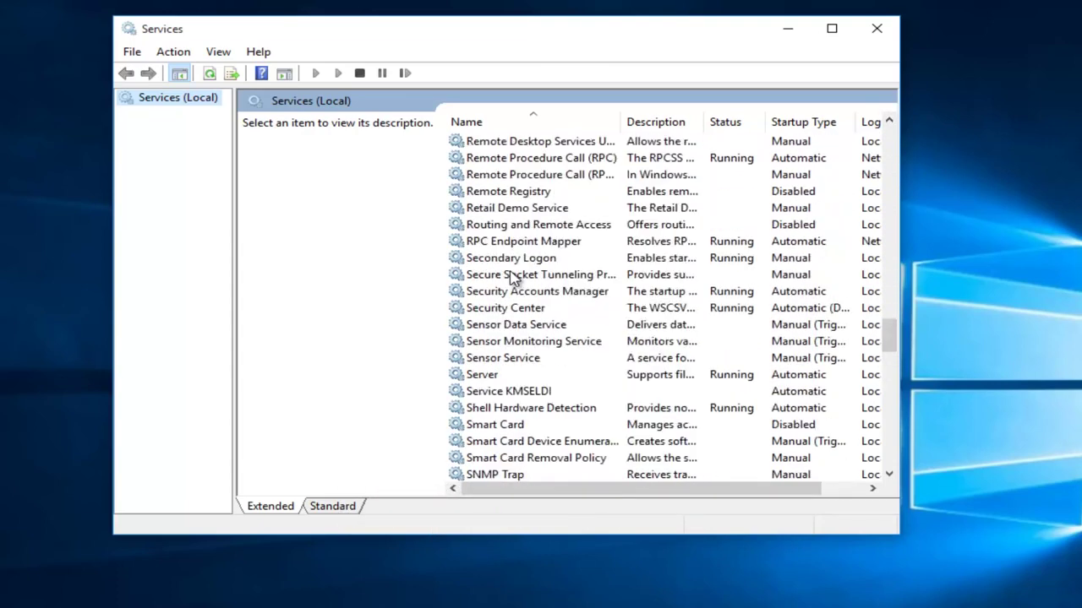
{"action": "scroll", "coordinate": [513, 279], "scroll_direction": "down", "scroll_amount": 3}
{"action": "scroll", "coordinate": [511, 292], "scroll_direction": "down", "scroll_amount": 1}
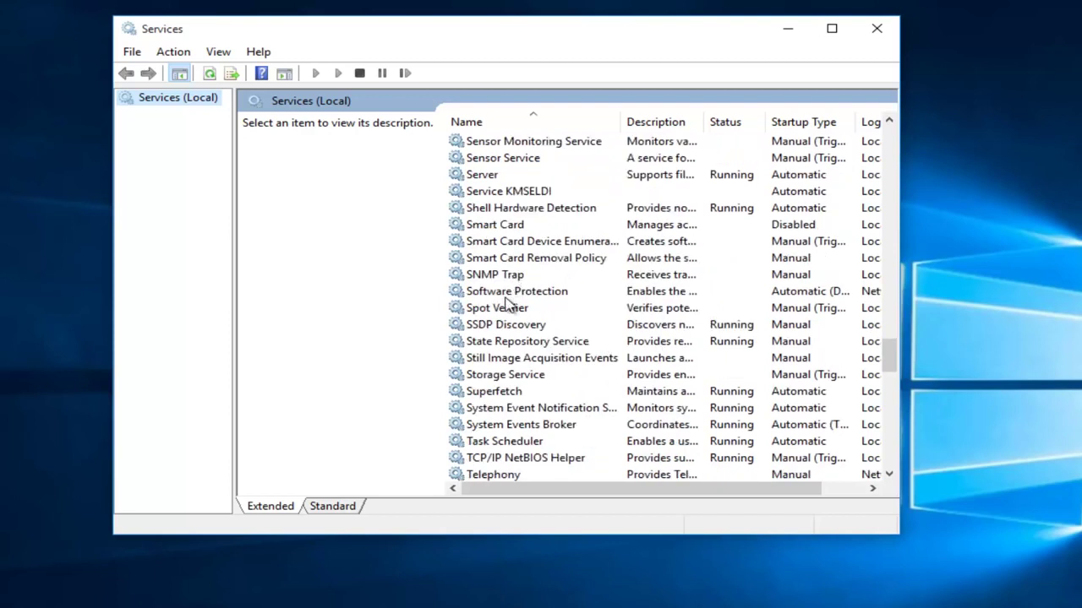
{"action": "left_click", "coordinate": [477, 391]}
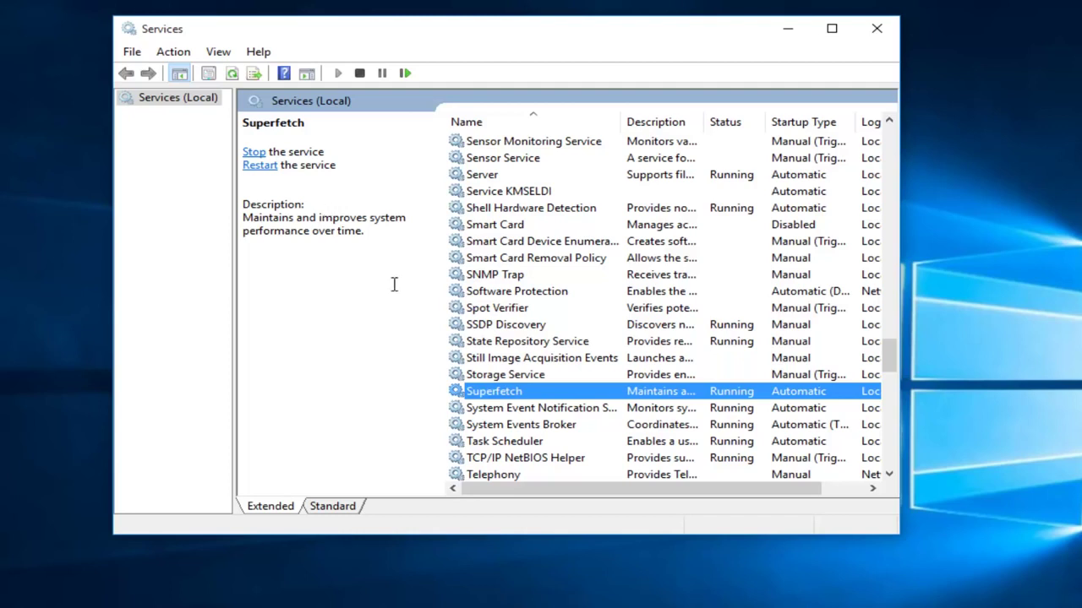
Step: Stop Superfetch, then change its Startup type from Automatic to Disabled in its Properties and apply
{"action": "right_click", "coordinate": [496, 397]}
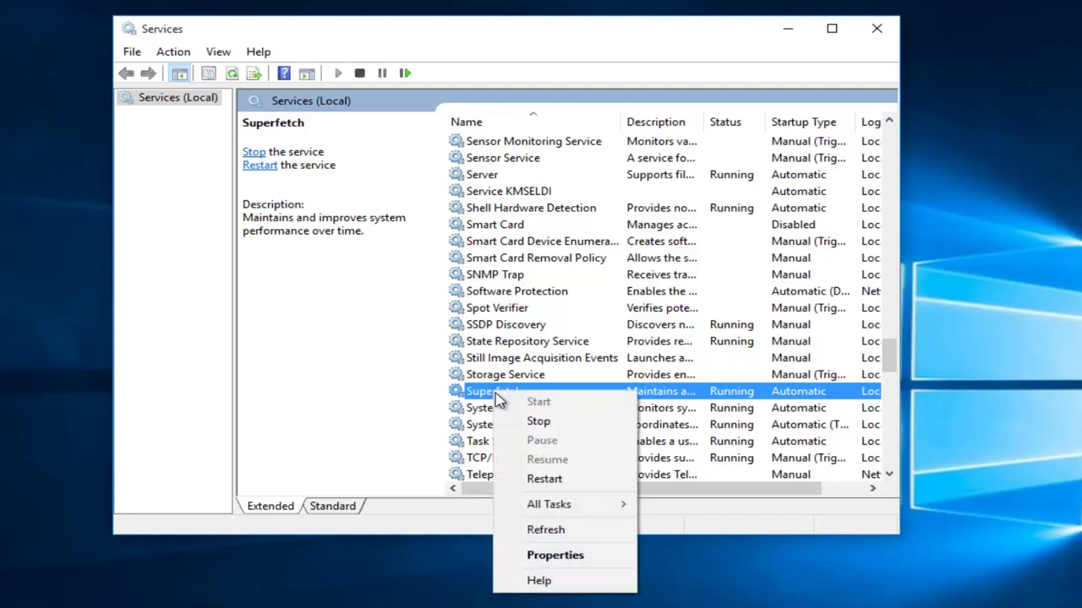
{"action": "left_click", "coordinate": [539, 423]}
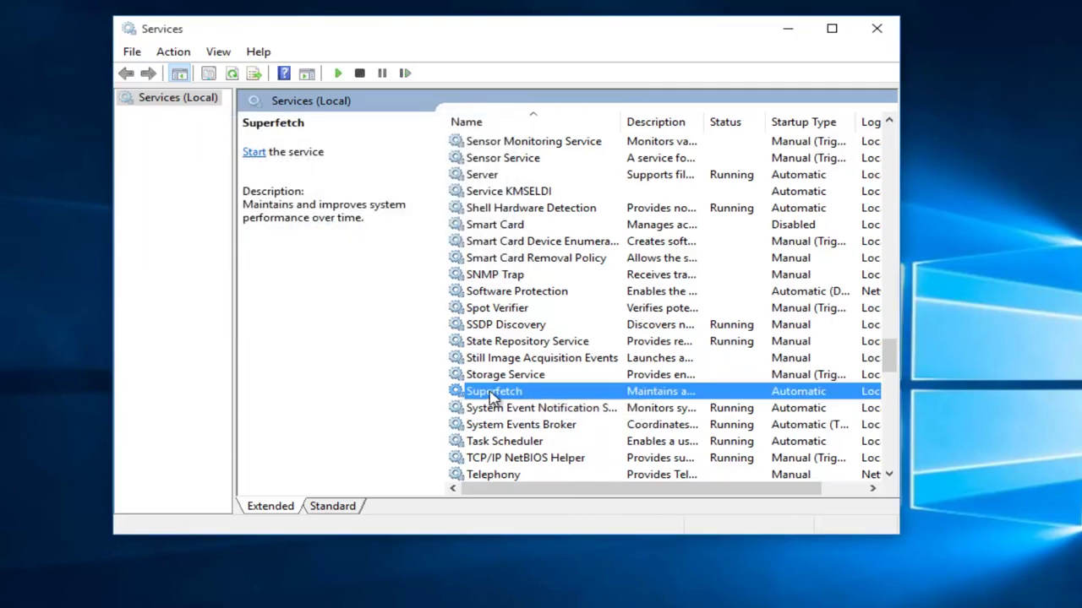
{"action": "double_click", "coordinate": [494, 394]}
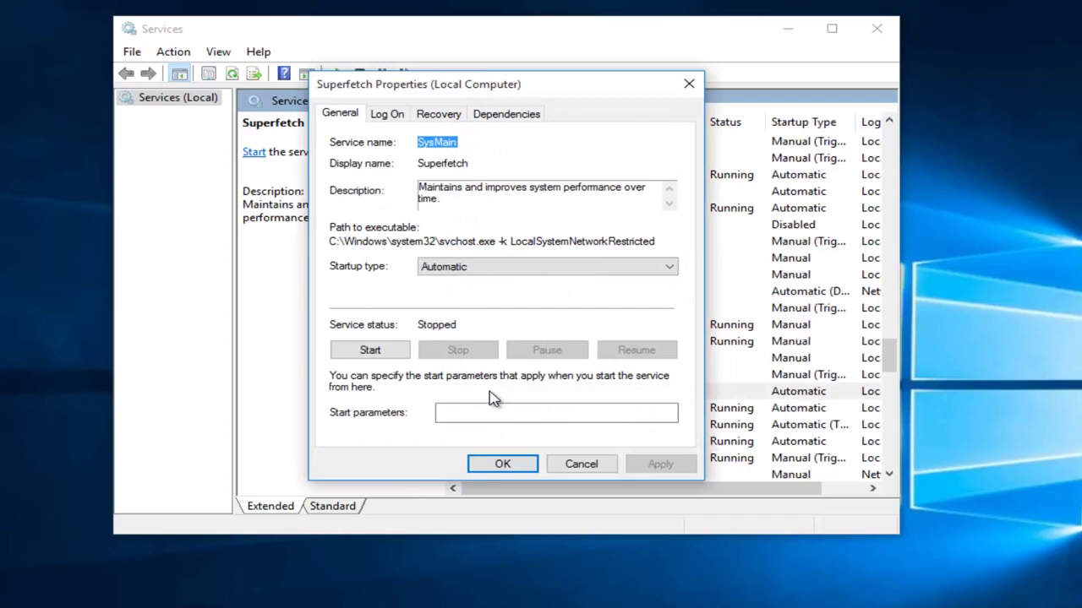
{"action": "left_click", "coordinate": [672, 270]}
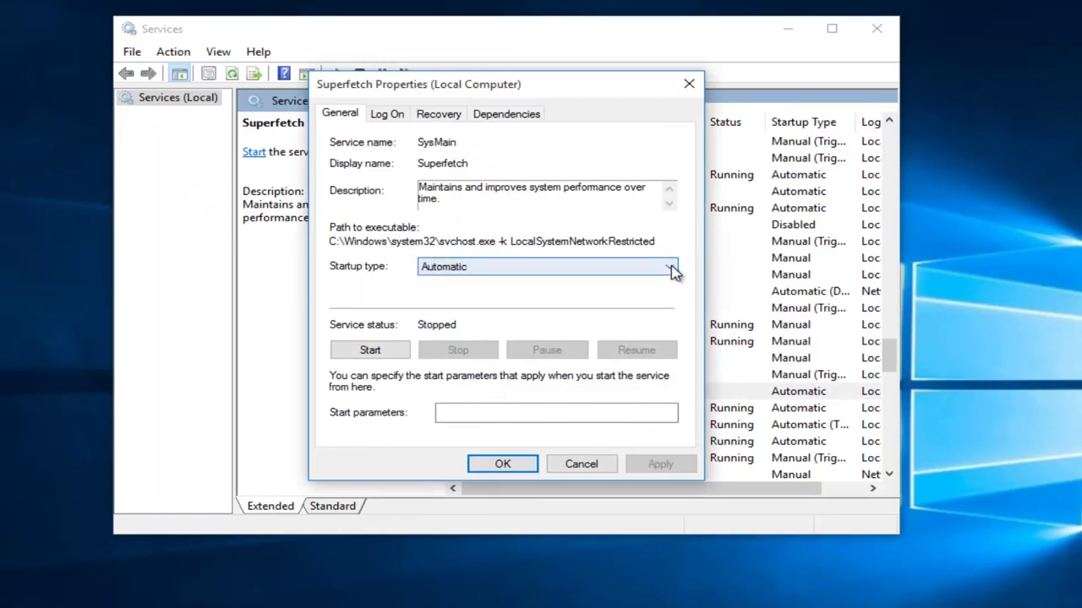
{"action": "left_click", "coordinate": [479, 269]}
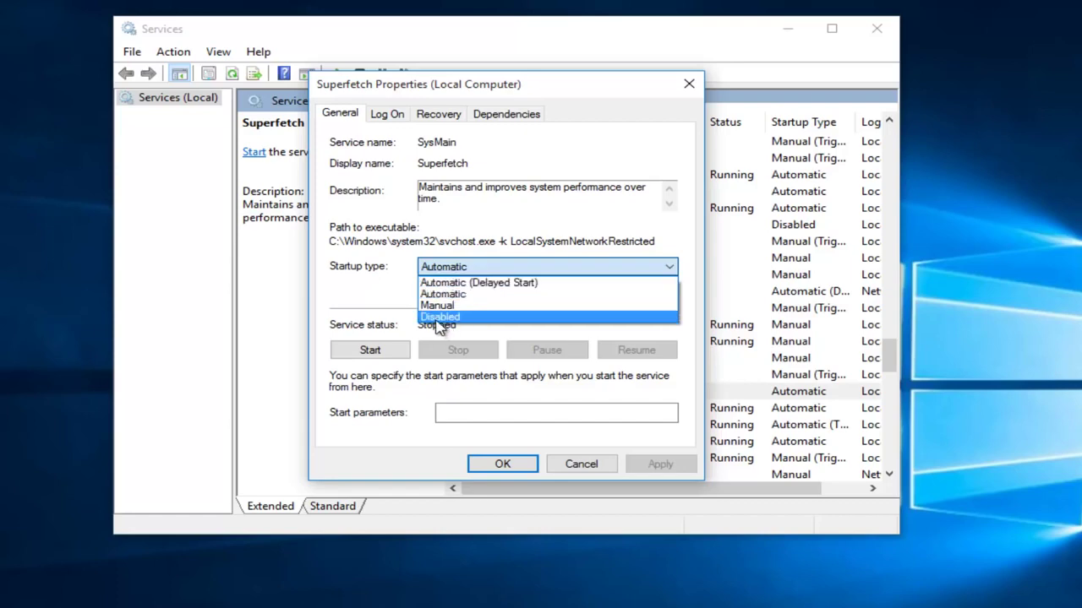
{"action": "left_click", "coordinate": [437, 318]}
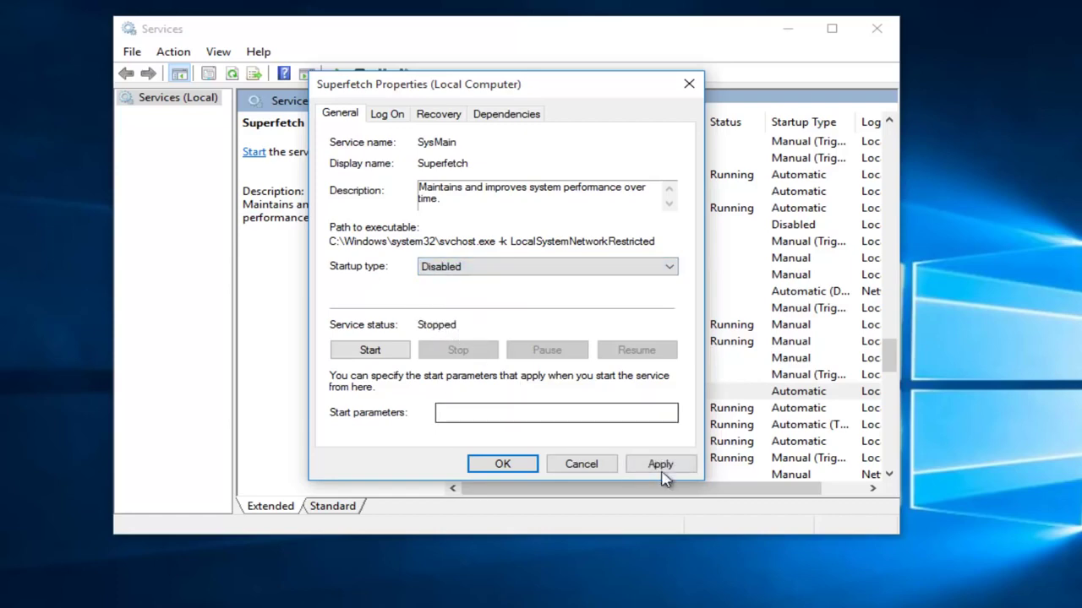
{"action": "left_click", "coordinate": [661, 470]}
{"action": "left_click", "coordinate": [510, 467]}
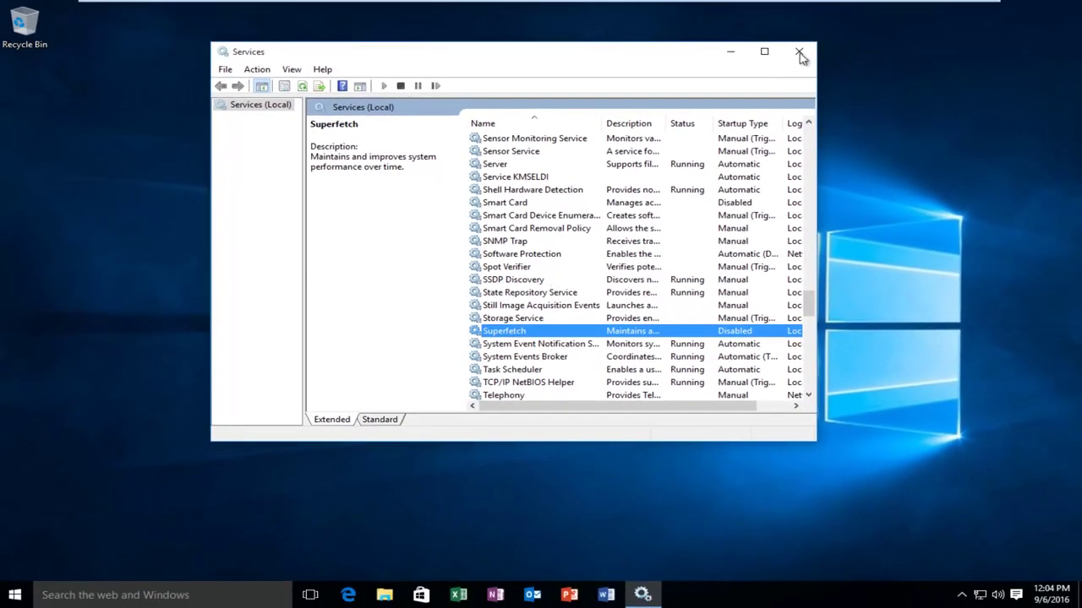
Step: Close the Services console window
{"action": "left_click", "coordinate": [799, 52]}
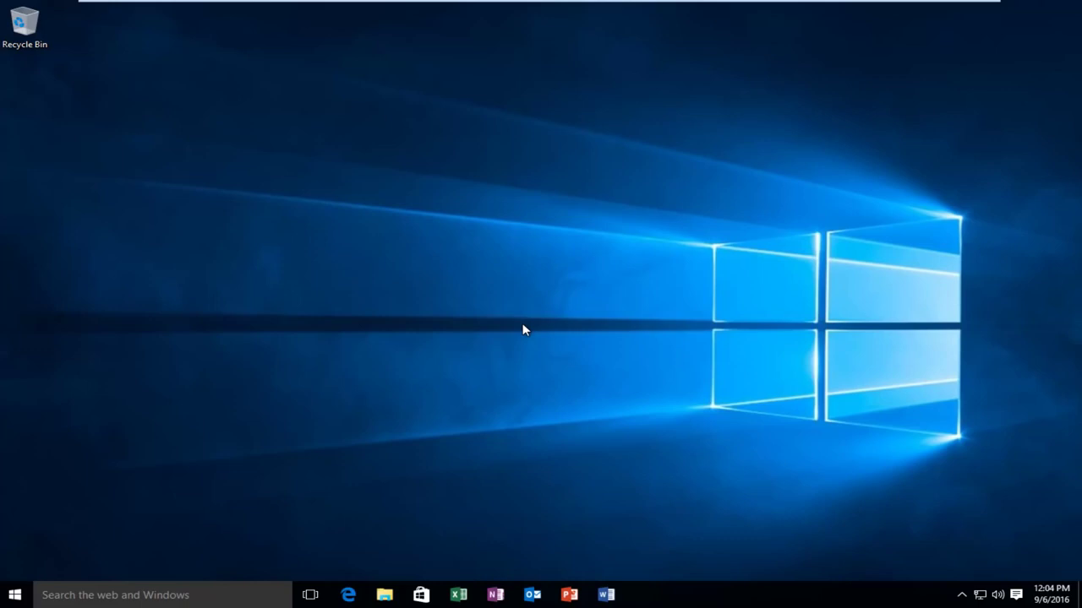